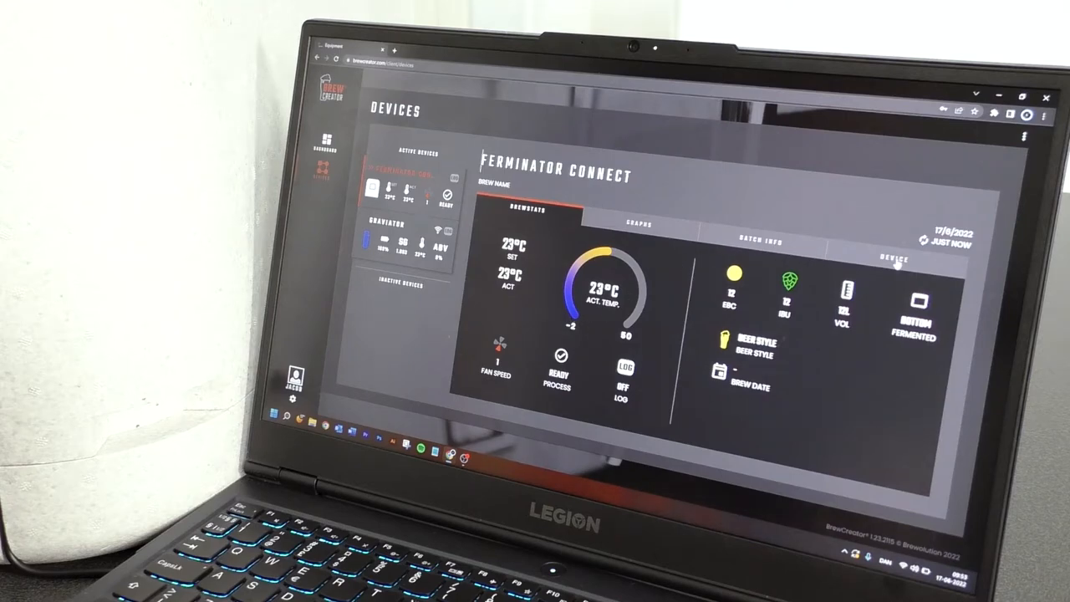
Set the Ferminator Connect to 20 °C, fan speed 4, Graviator connected, regulation on.
{"action": "left_click", "coordinate": [896, 260]}
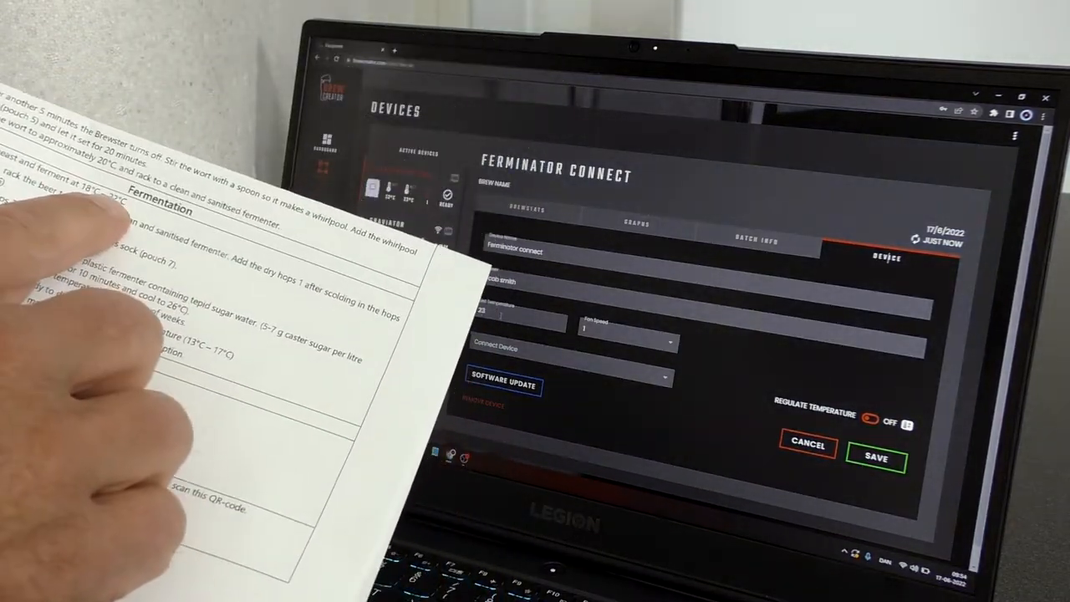
{"action": "type", "text": "23"}
{"action": "key", "text": "BackSpace"}
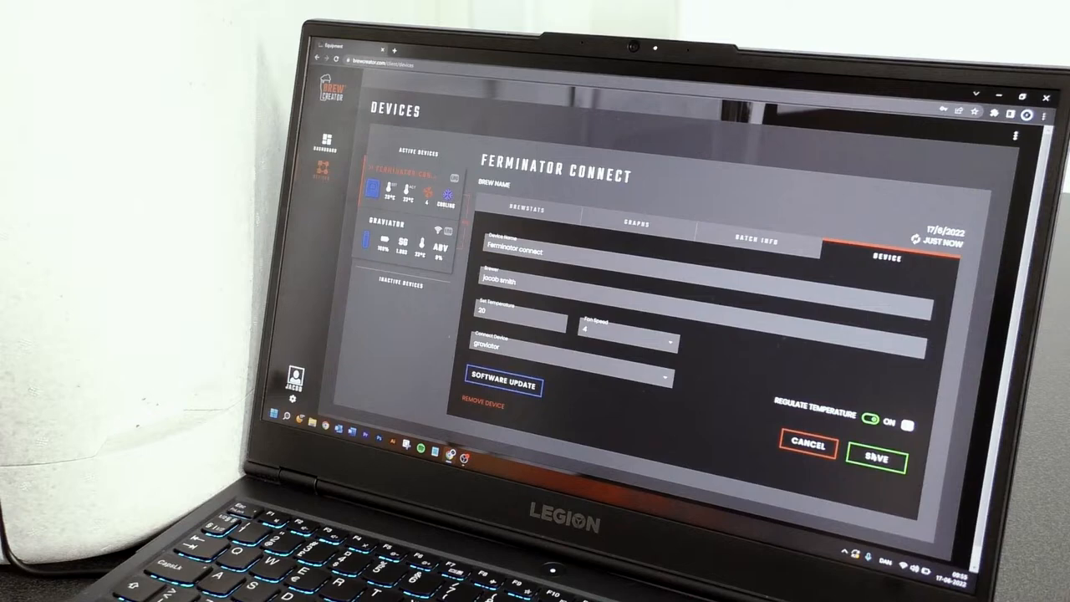
Enter batch info: brew name juicy jane, EBC 13, IBU 45, volume 25 L.
{"action": "left_click", "coordinate": [753, 243]}
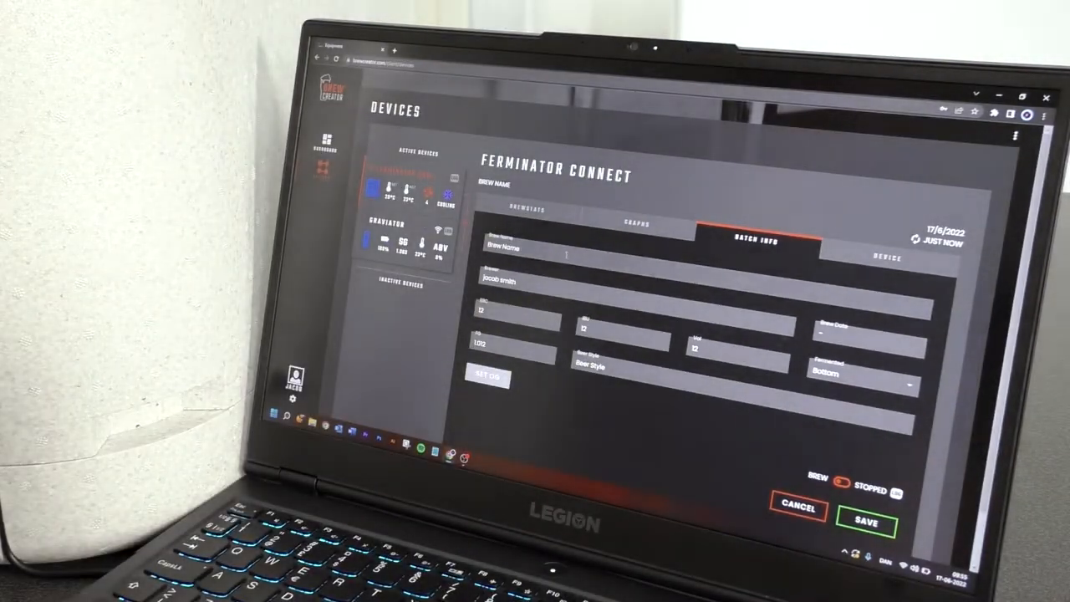
{"action": "left_click", "coordinate": [565, 255]}
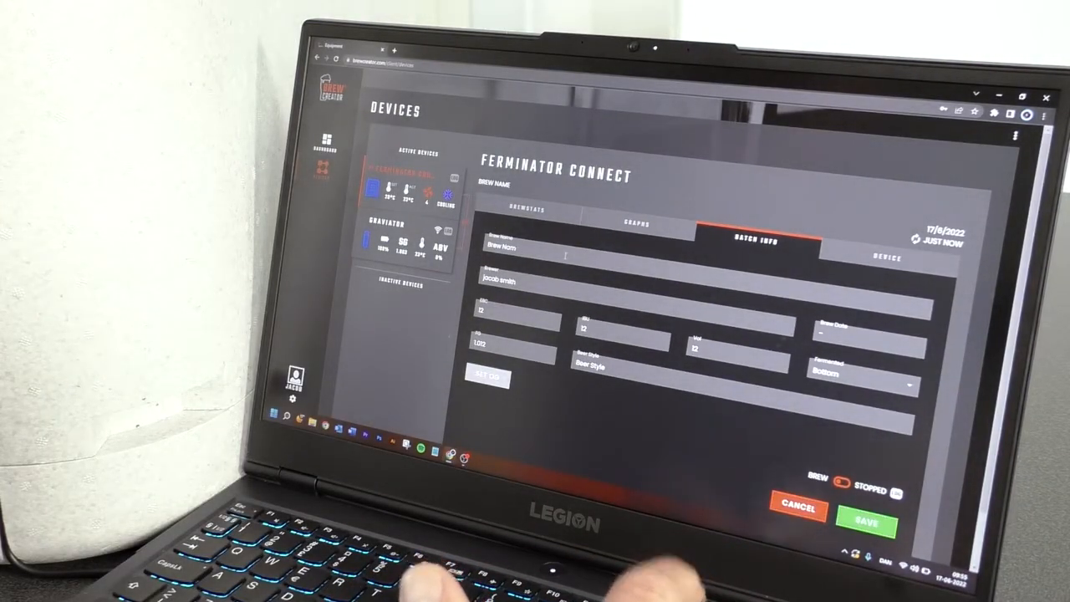
{"action": "type", "text": "Br"}
{"action": "key", "text": "BackSpace"}
{"action": "key", "text": "BackSpace"}
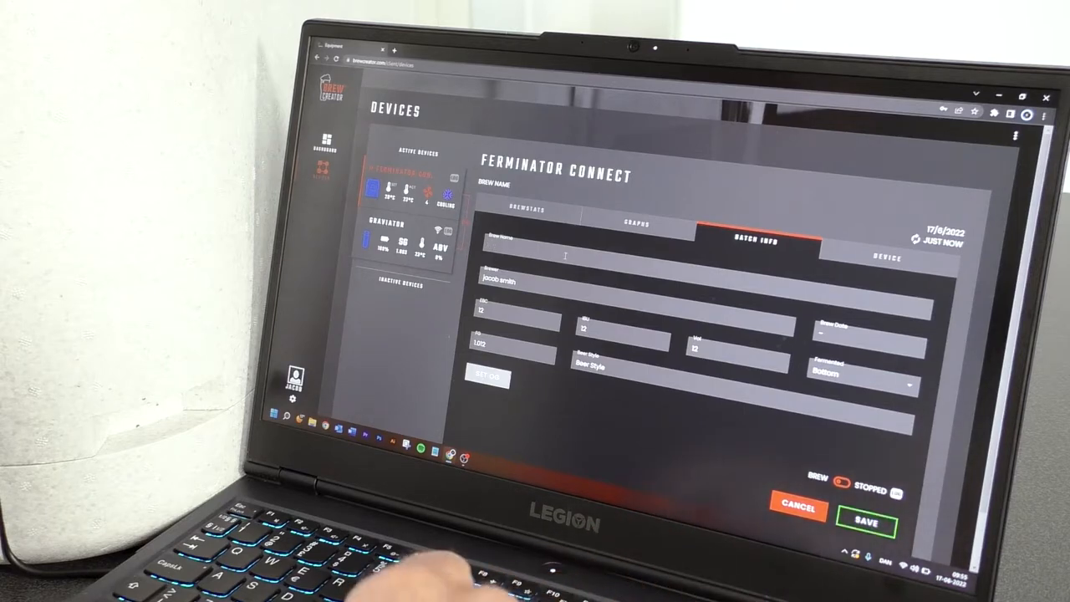
{"action": "type", "text": "Jul"}
{"action": "type", "text": "icy I"}
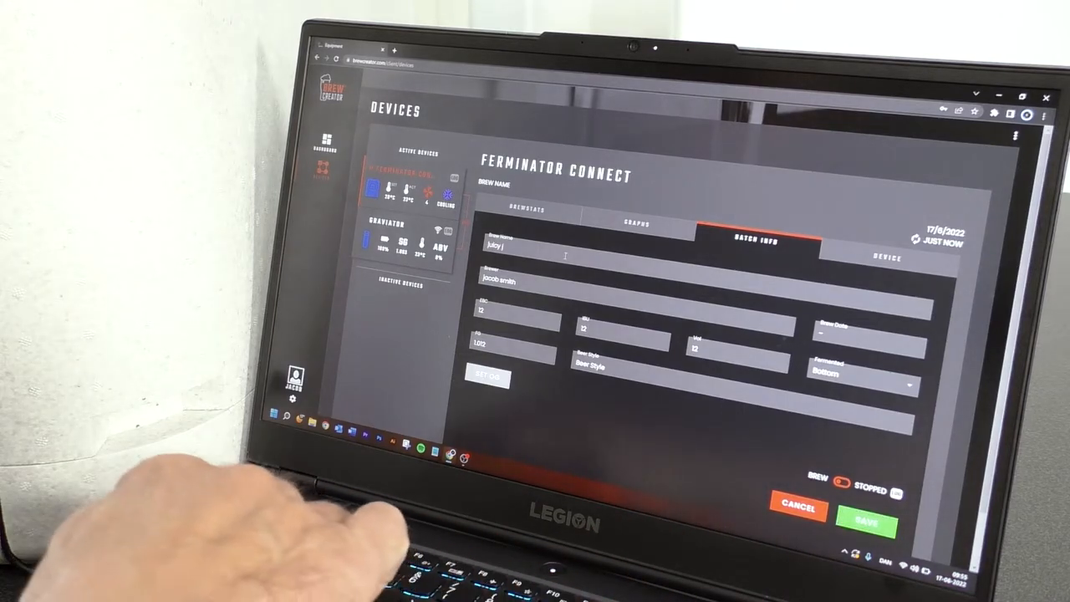
{"action": "type", "text": "pa"}
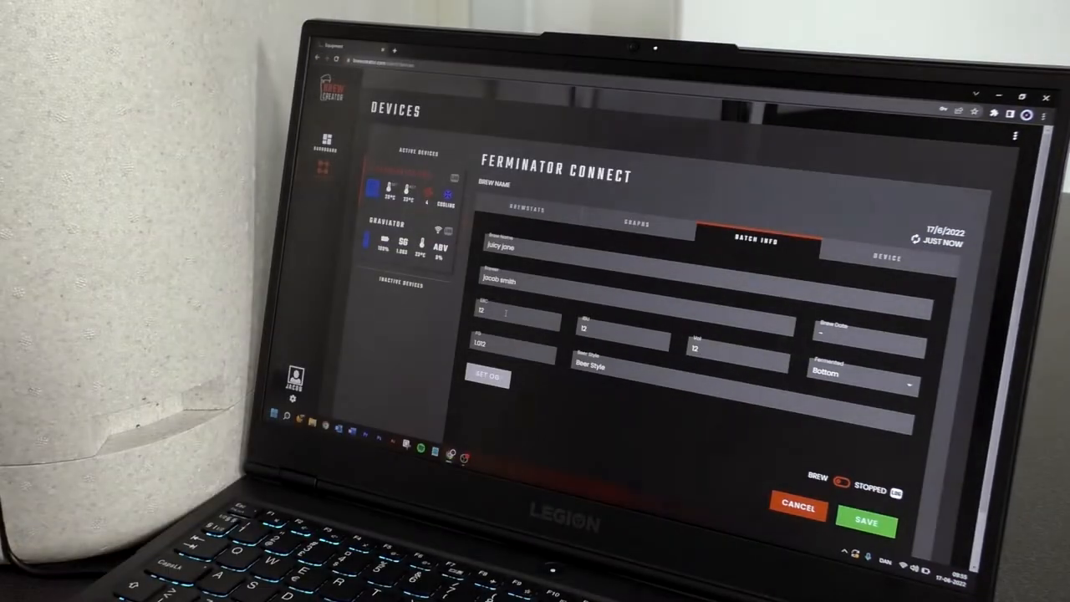
{"action": "key", "text": "BackSpace"}
{"action": "type", "text": "3"}
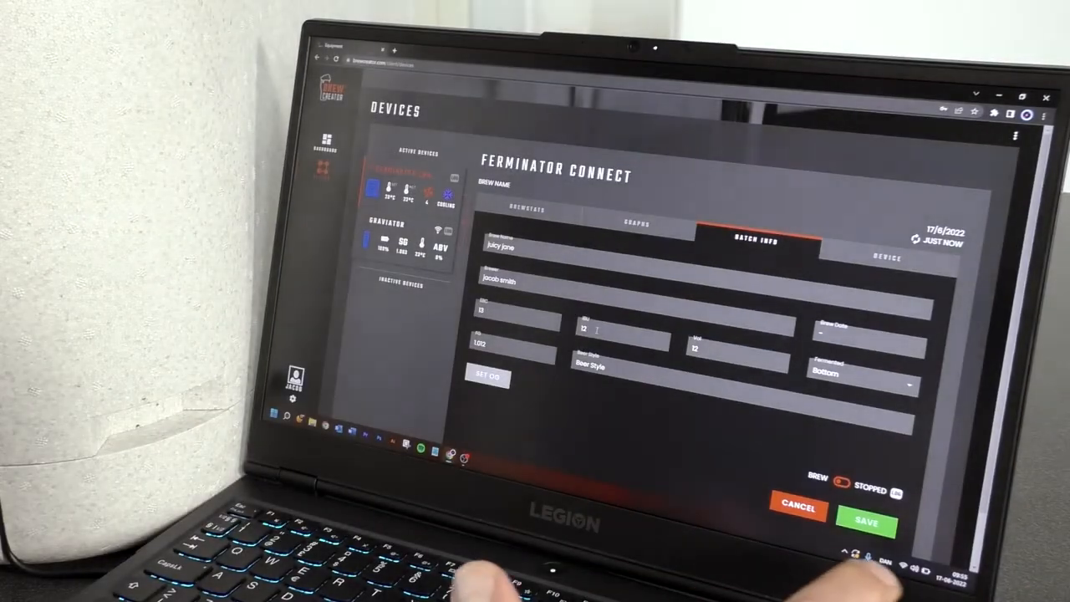
{"action": "key", "text": "BackSpace"}
{"action": "key", "text": "BackSpace"}
{"action": "type", "text": "45"}
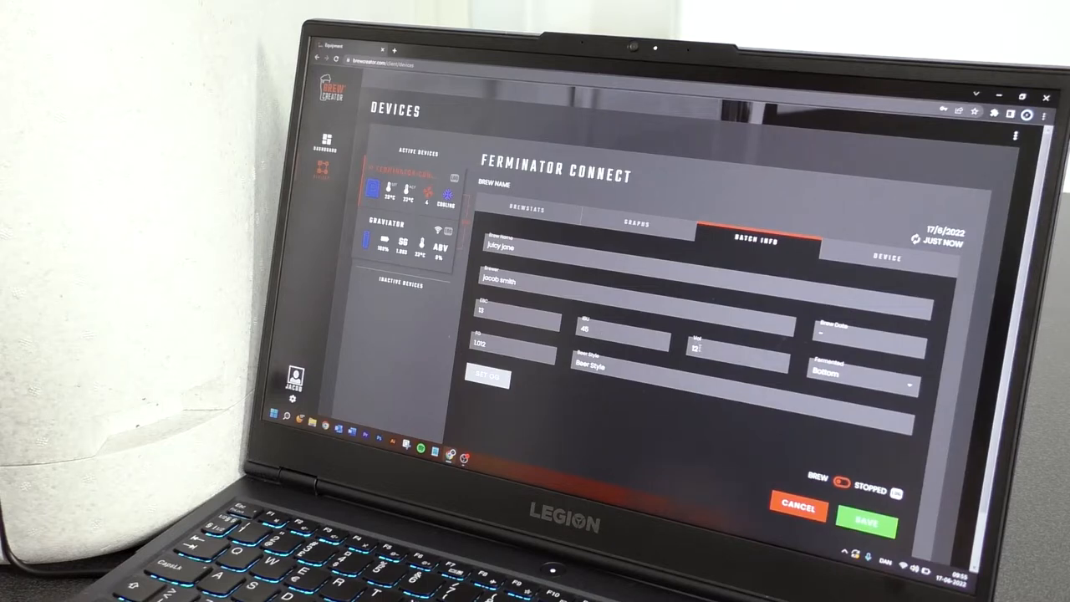
{"action": "key", "text": "BackSpace"}
{"action": "key", "text": "BackSpace"}
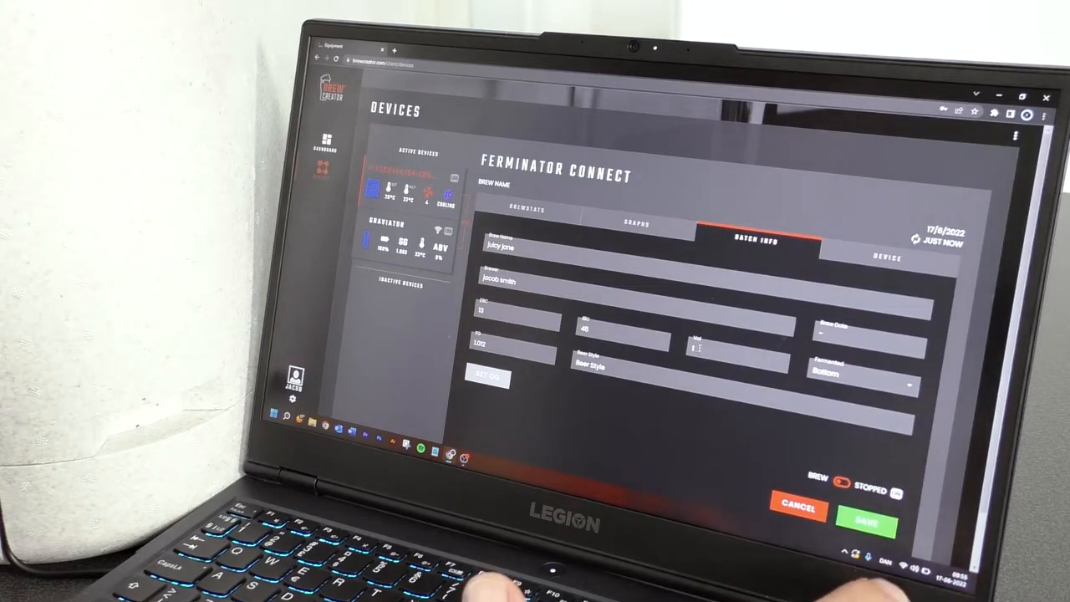
{"action": "type", "text": "25"}
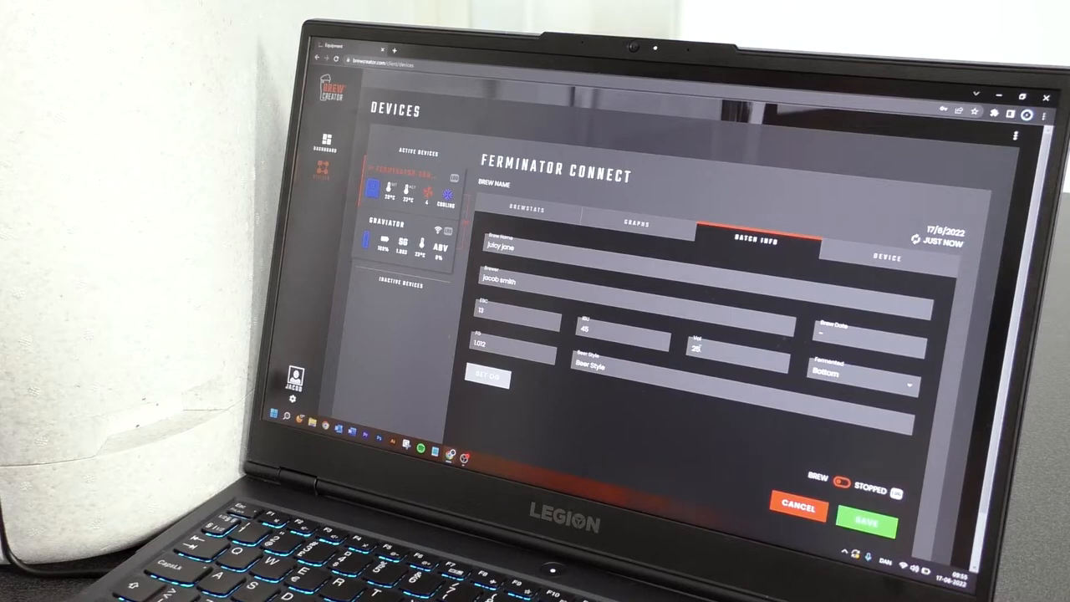
Set fermentation to Top and beer style to NEIPA.
{"action": "left_click", "coordinate": [874, 385]}
{"action": "left_click", "coordinate": [826, 356]}
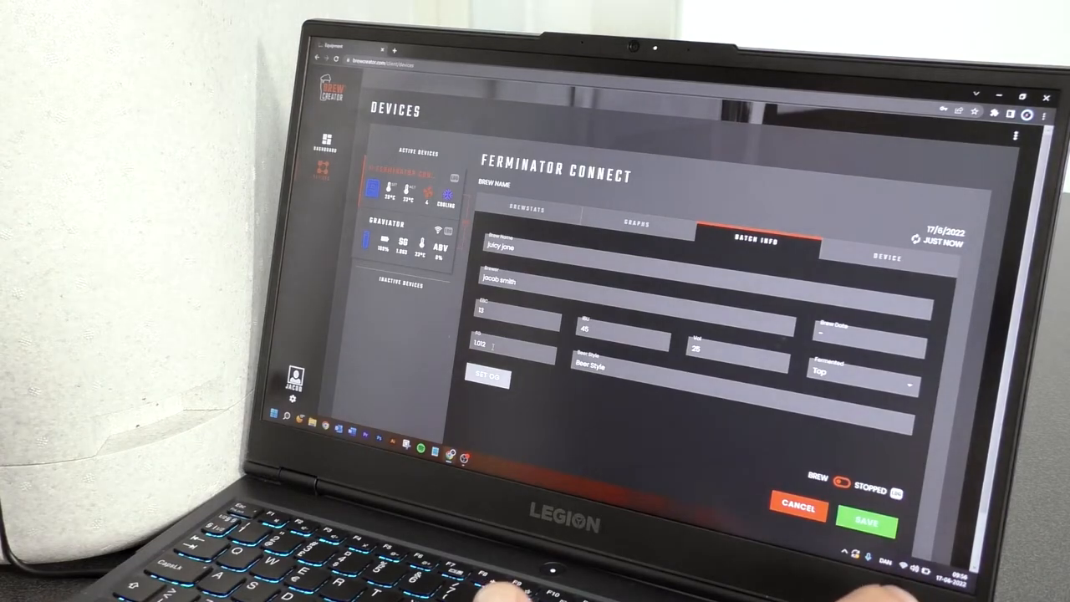
{"action": "left_click", "coordinate": [866, 522]}
{"action": "type", "text": "1.015"}
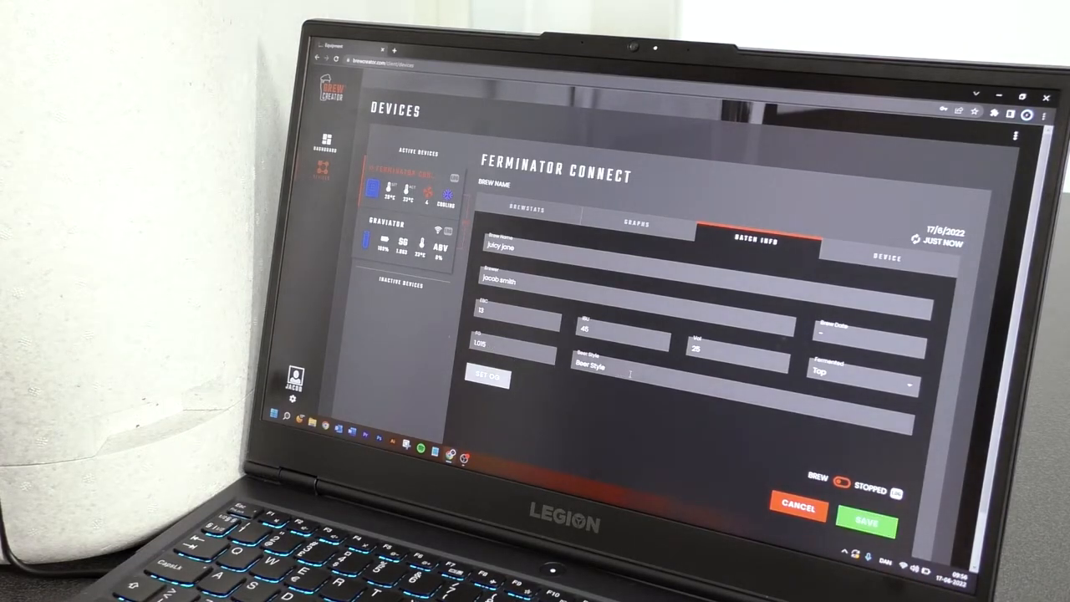
{"action": "key", "text": "ctrl+a"}
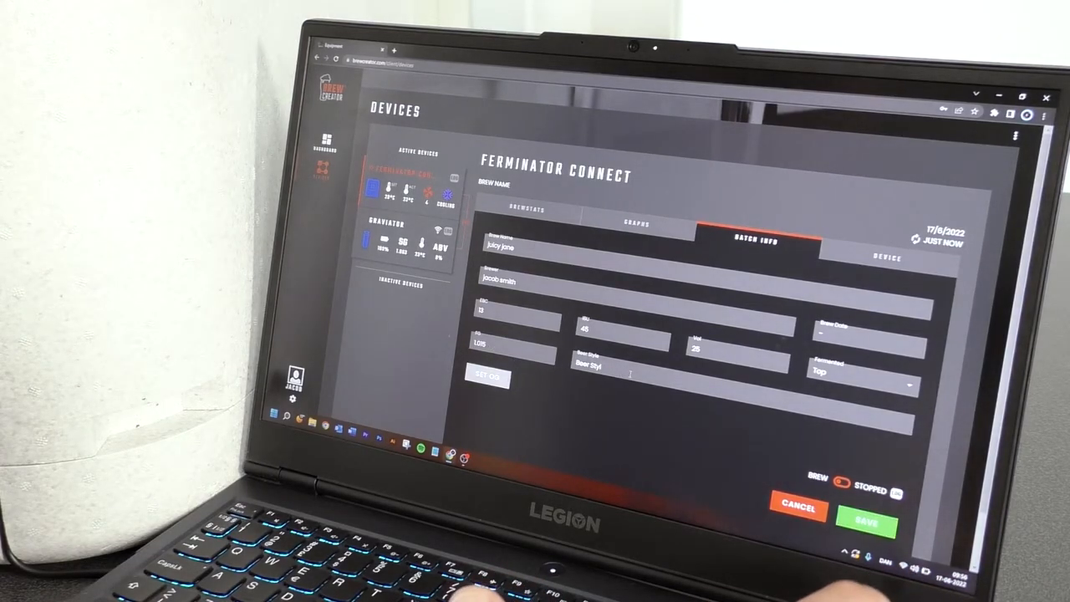
{"action": "key", "text": "BackSpace"}
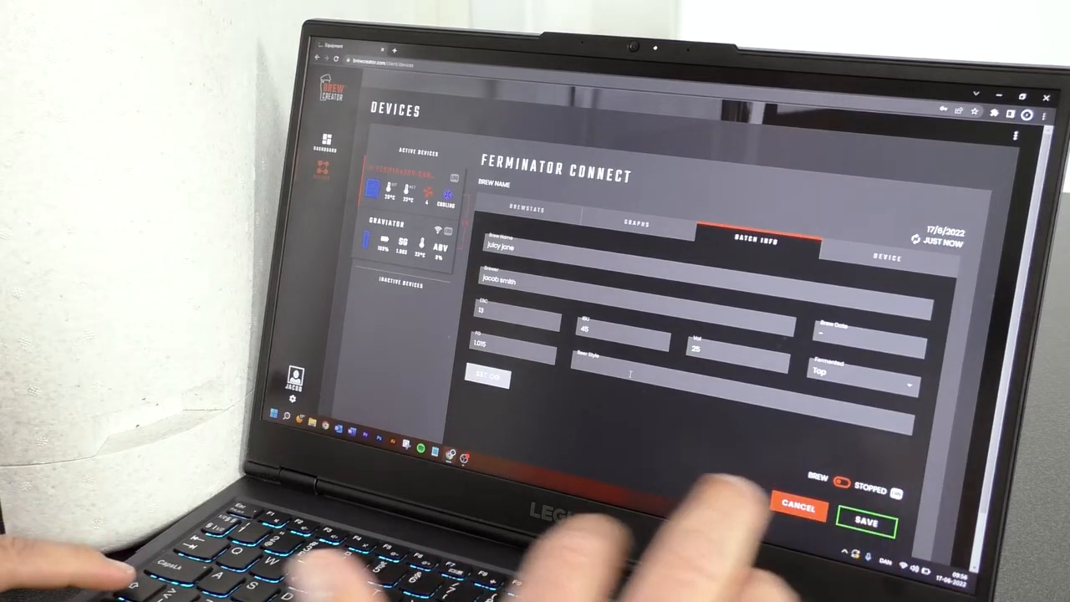
{"action": "type", "text": "NEIPA"}
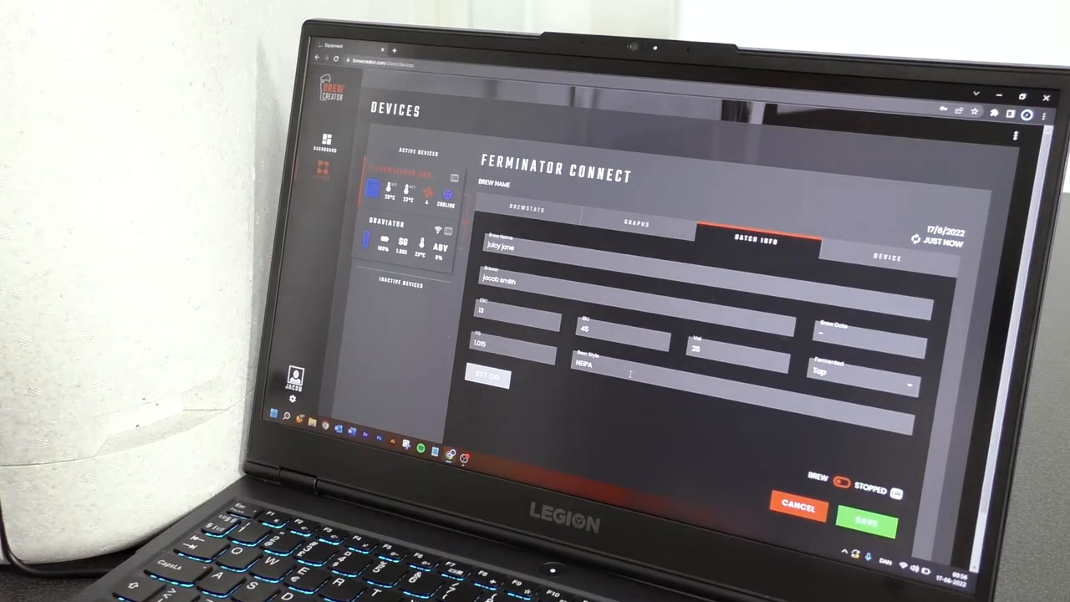
Record original gravity 1.063 from the Graviator and save the brew as started.
{"action": "left_click", "coordinate": [487, 377]}
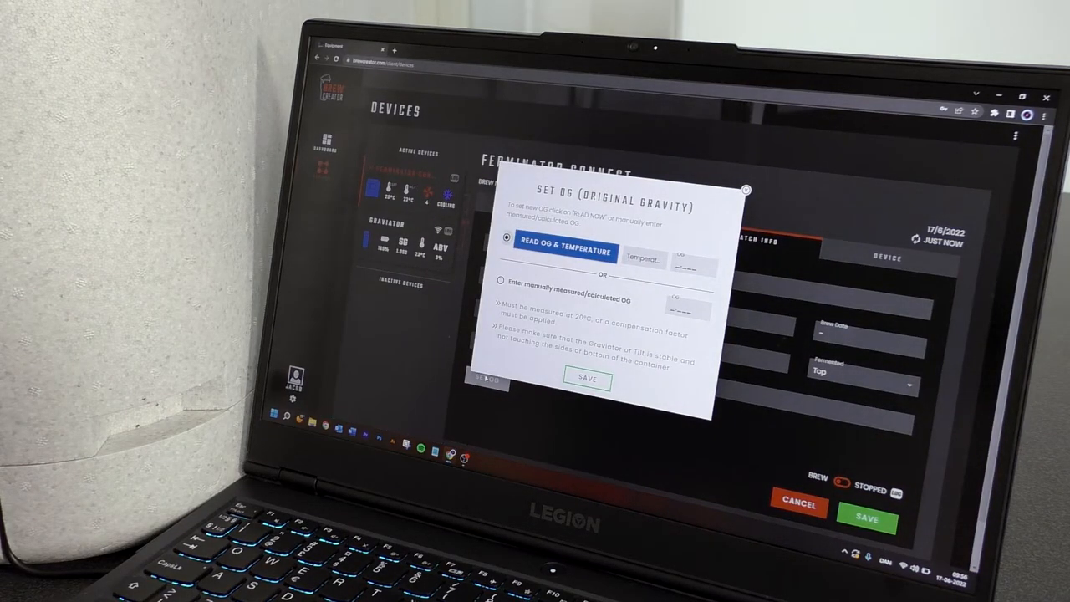
{"action": "left_click", "coordinate": [554, 249]}
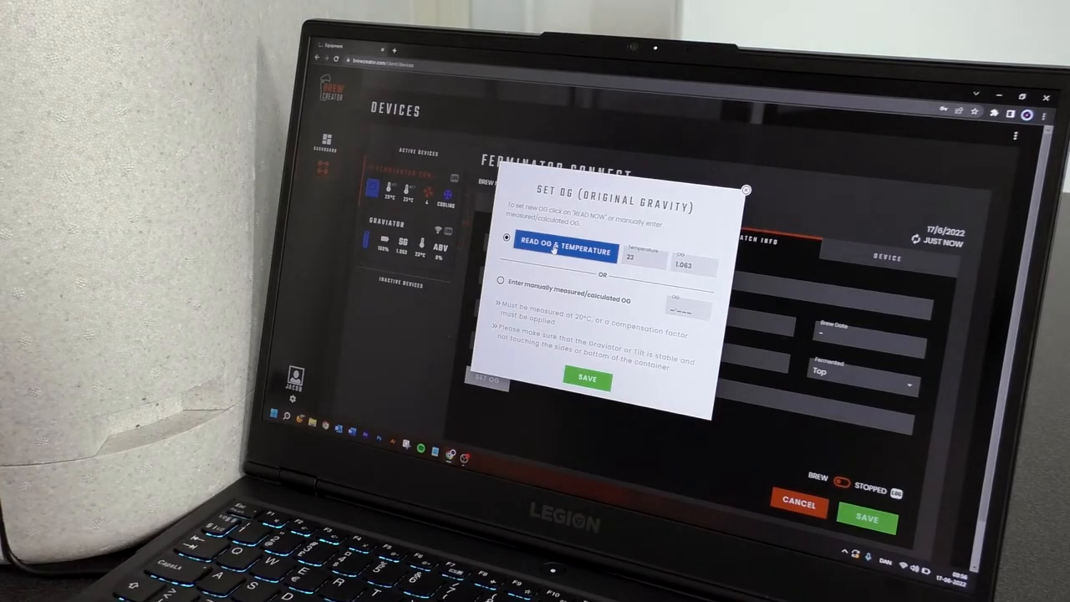
{"action": "left_click", "coordinate": [587, 378]}
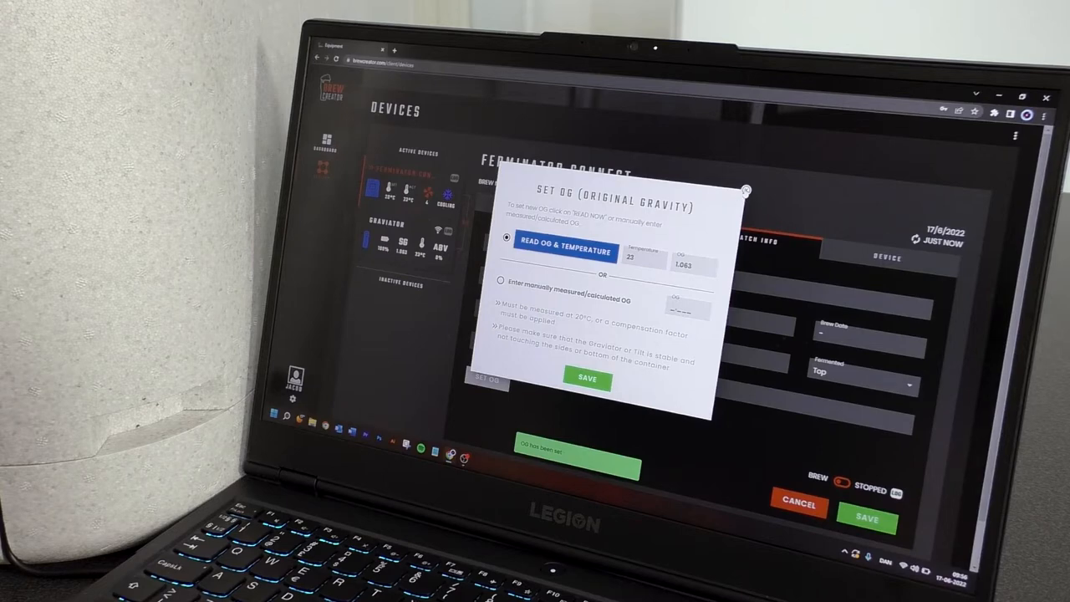
{"action": "left_click", "coordinate": [746, 191]}
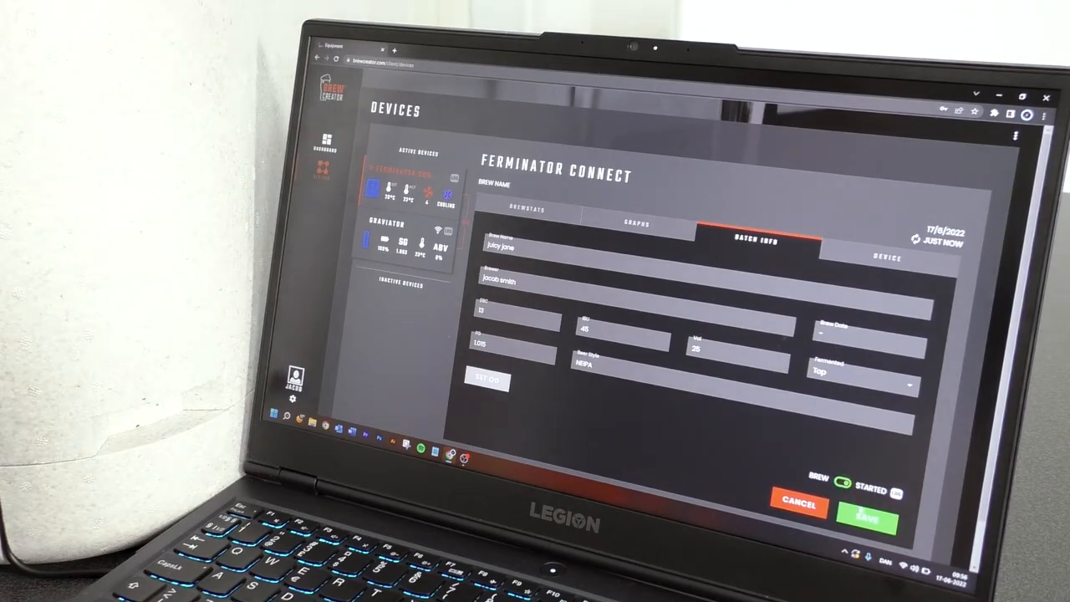
{"action": "left_click", "coordinate": [868, 520]}
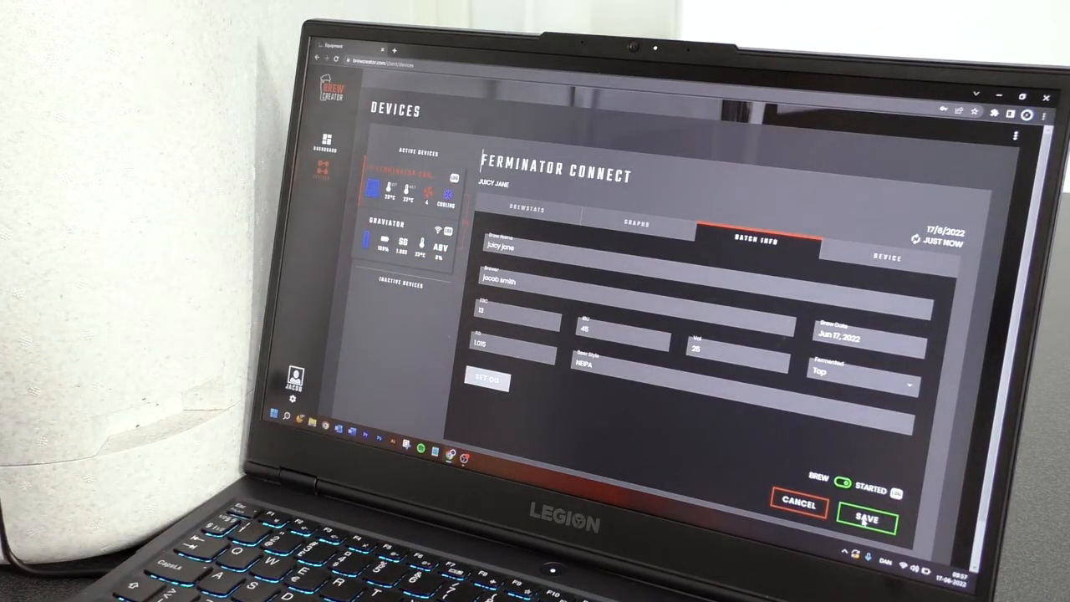
View the juicy jane brew statistics: 20 °C set, cooling, fan 4, Graviator connected.
{"action": "left_click", "coordinate": [528, 211]}
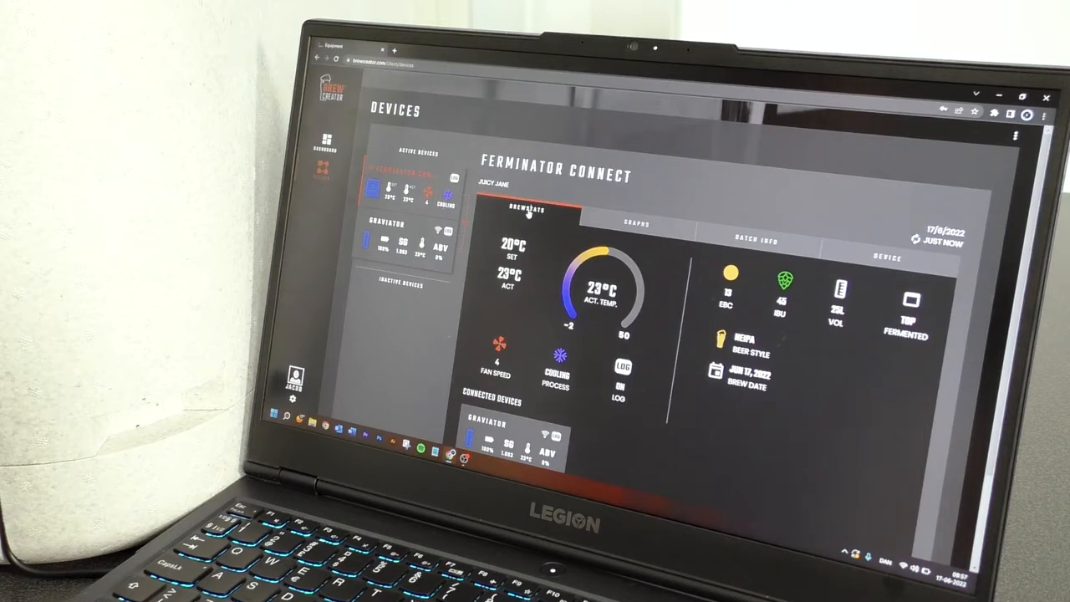
View the fermentation graphs showing OG 1.063, FG 1.012 and ABV 0%.
{"action": "left_click", "coordinate": [635, 227]}
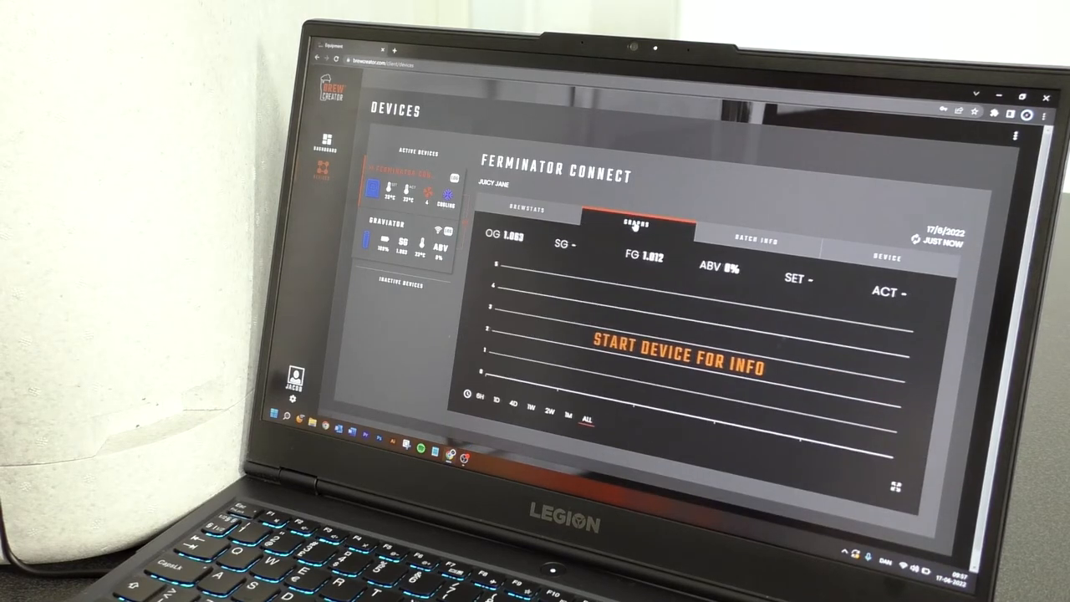